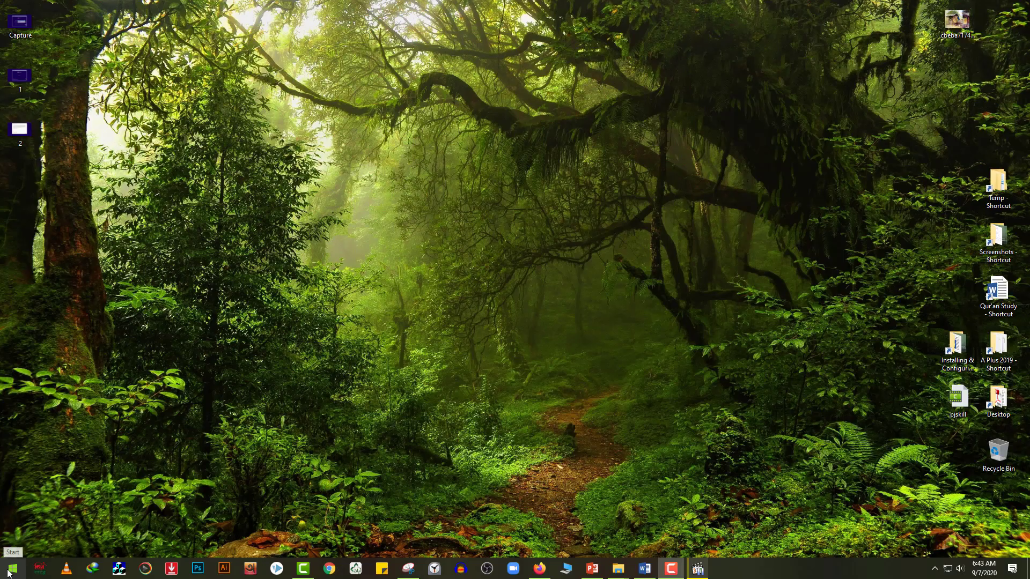
Step: Open Control Panel in a maximized window and go to Programs and Features
click(12, 567)
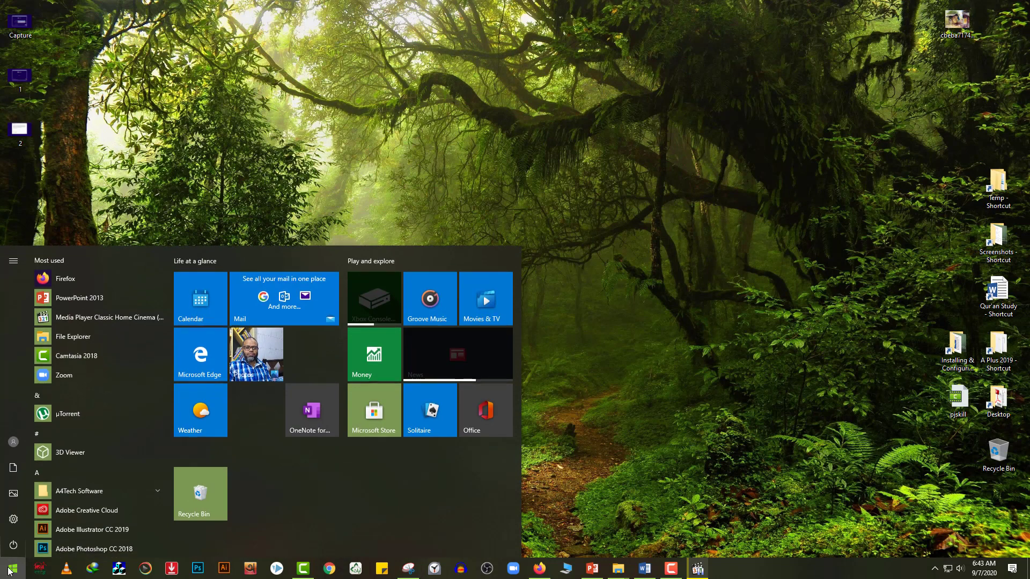
text(contro)
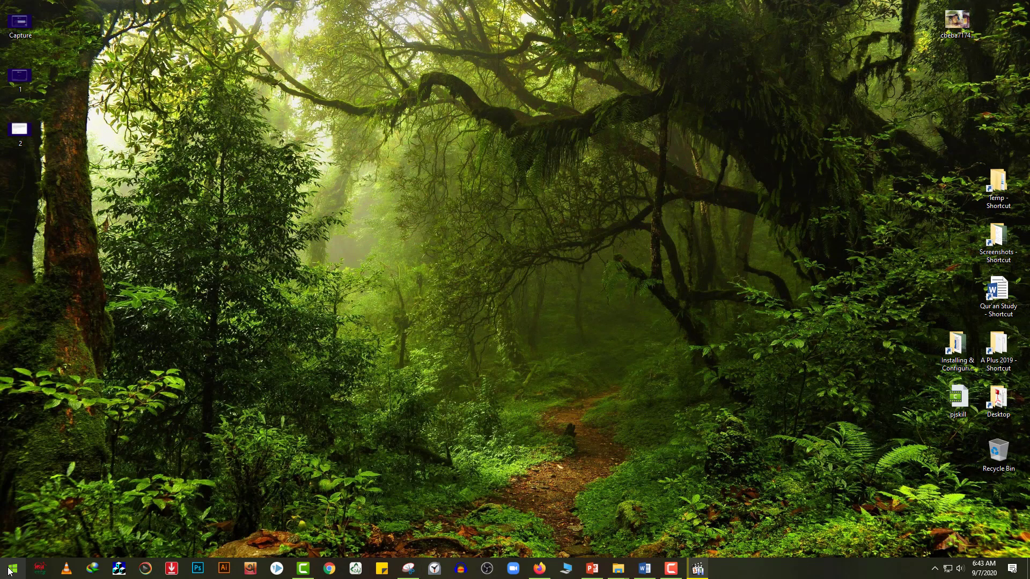
text(l)
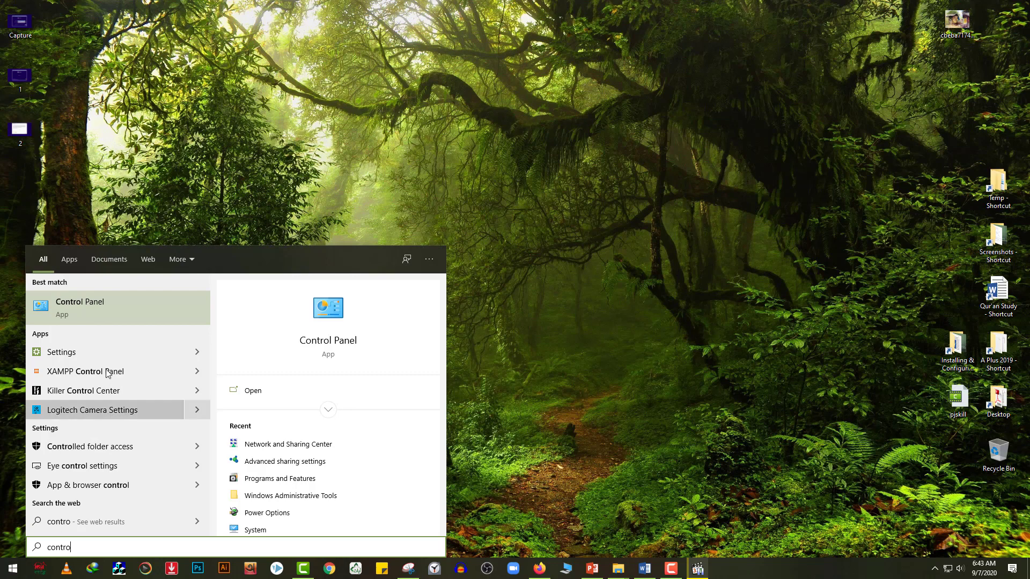
click(147, 316)
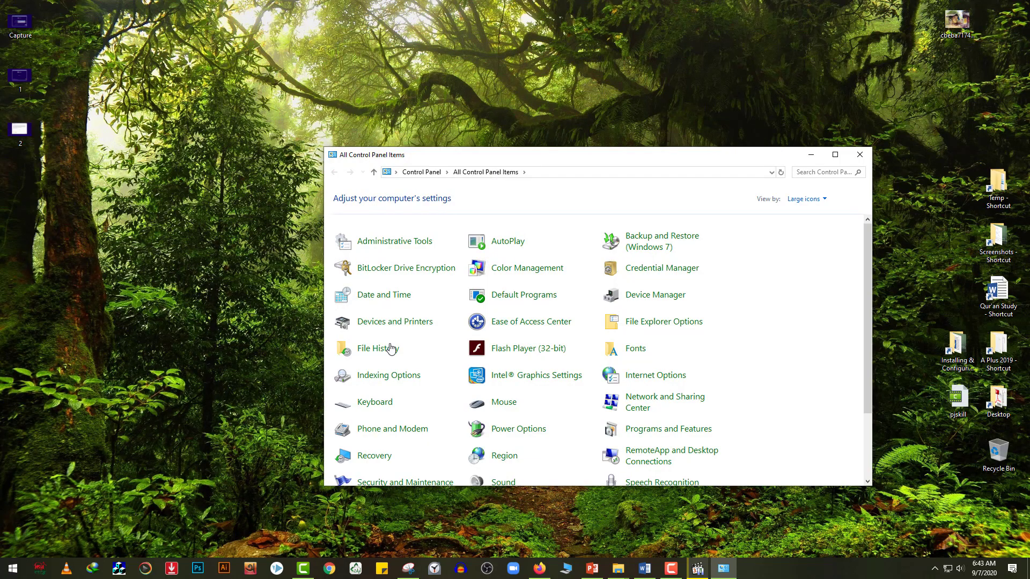
click(836, 156)
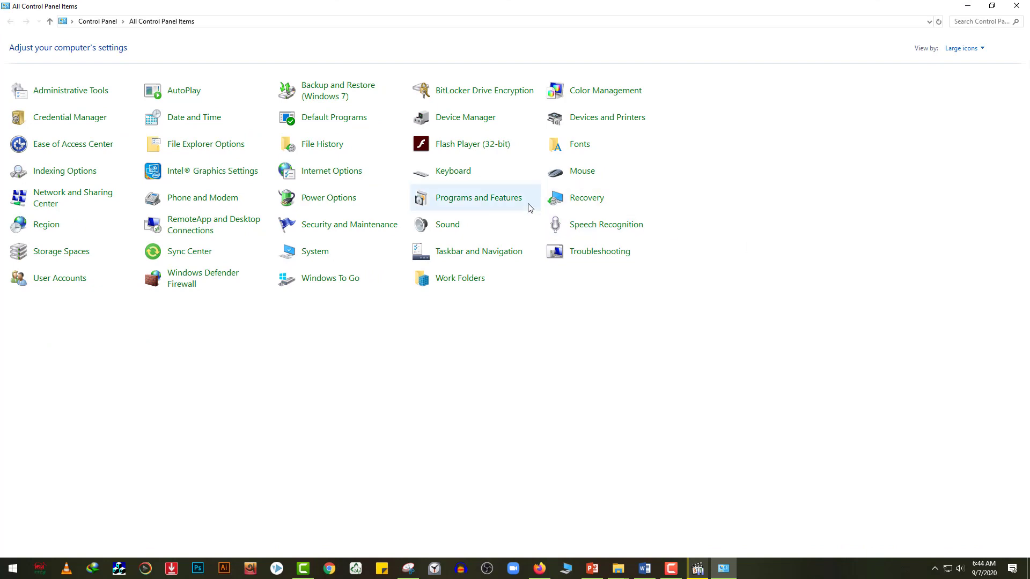
click(508, 202)
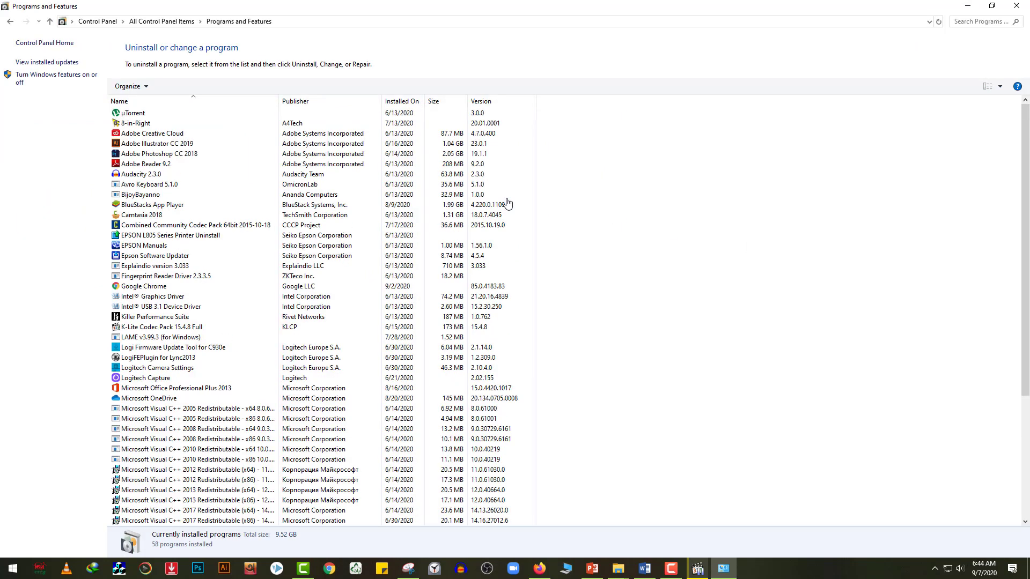
Step: Turn on the Hyper-V Windows feature, including Hyper-V Management Tools and Hyper-V Platform
click(65, 82)
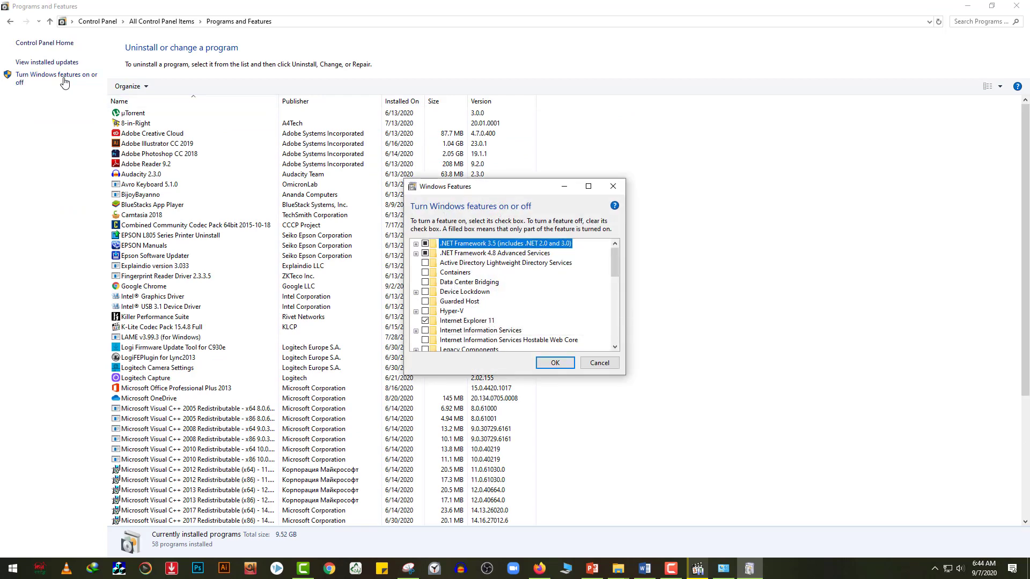
click(416, 311)
click(425, 311)
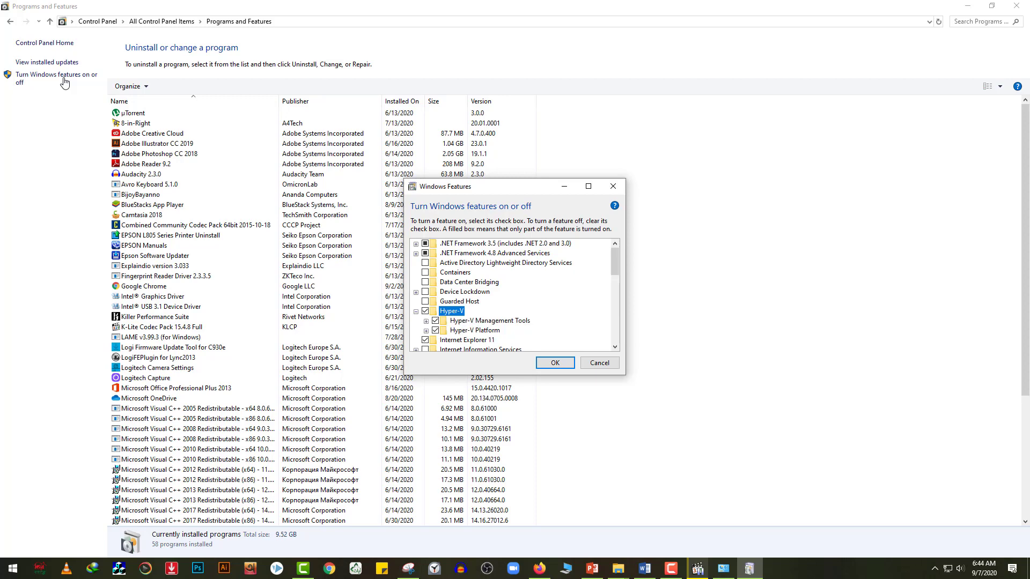
click(555, 362)
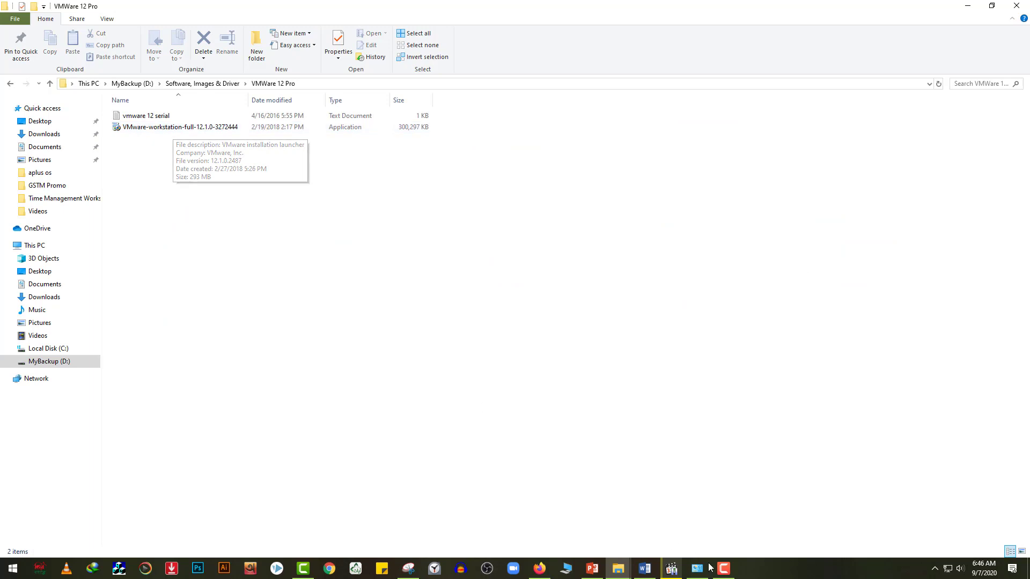
click(728, 576)
click(729, 577)
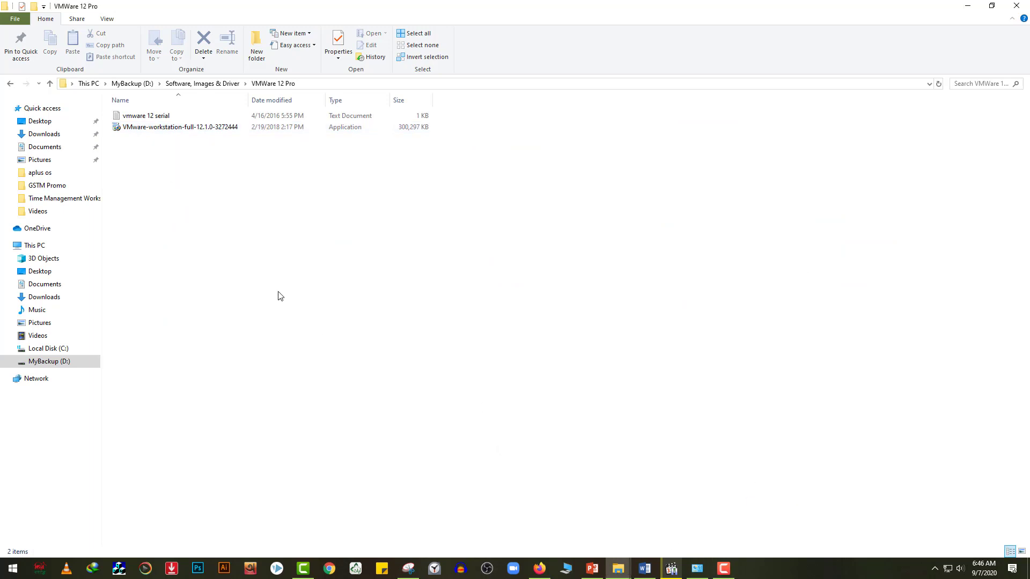
Step: Launch the VMware-workstation-full-12.1.0-3272444 installer, accept the license agreement and keep the default custom setup options
double_click(177, 129)
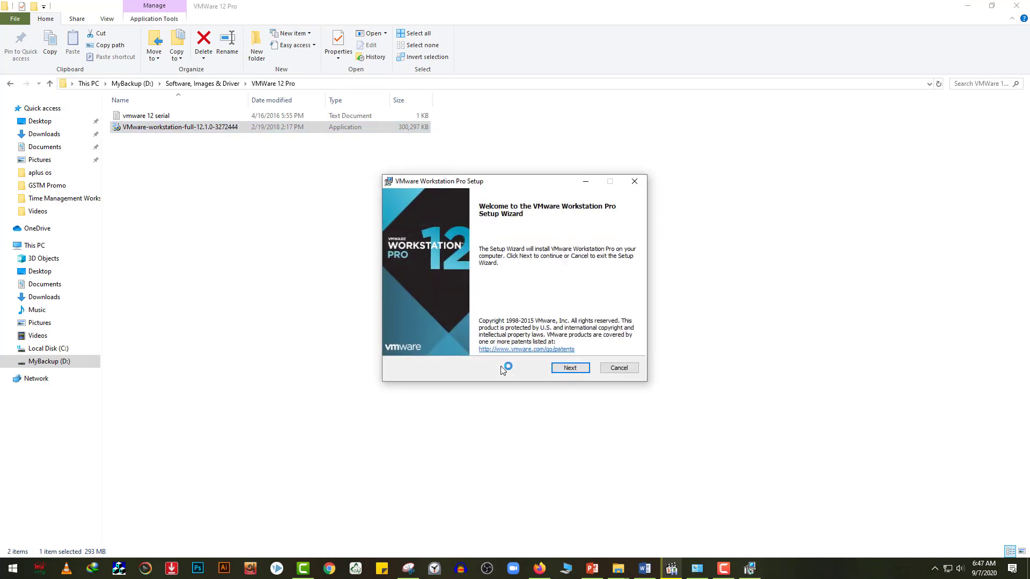
key(Return)
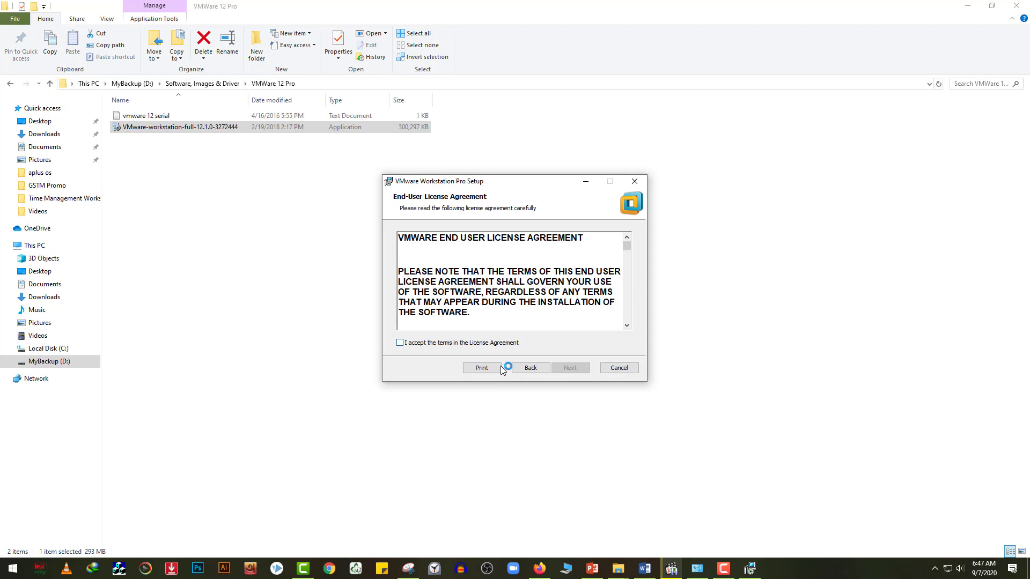
key(alt+a)
key(Return)
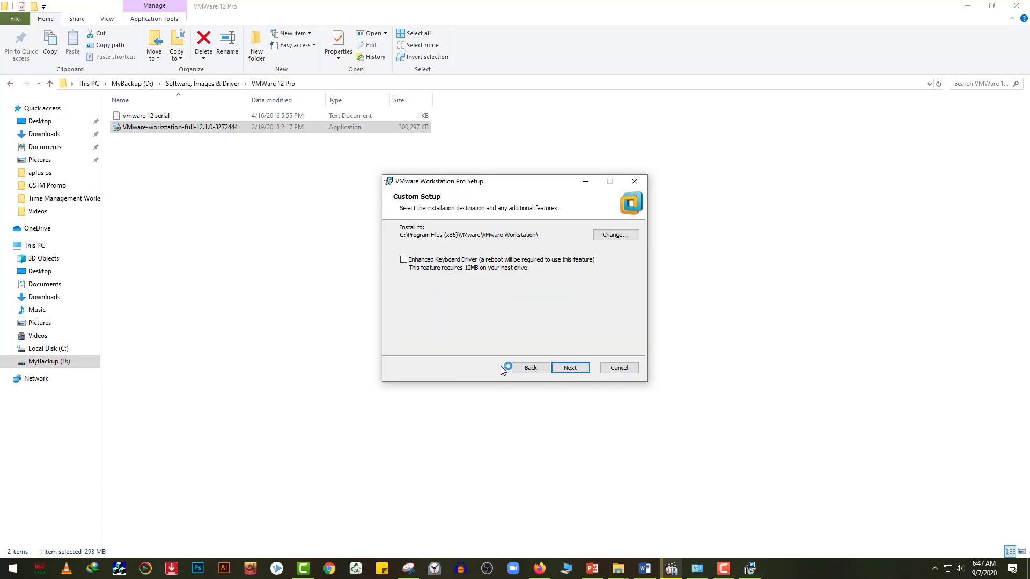
key(Return)
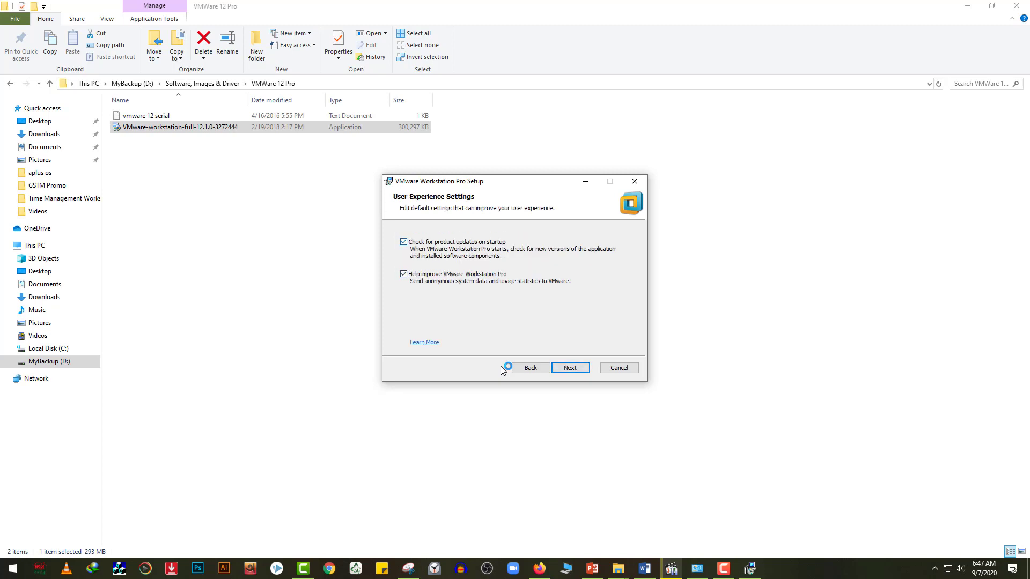
Step: Disable startup update checks and anonymous usage statistics in the VMware setup wizard, and start the installation
key(space)
key(Tab)
key(space)
key(Return)
key(Return)
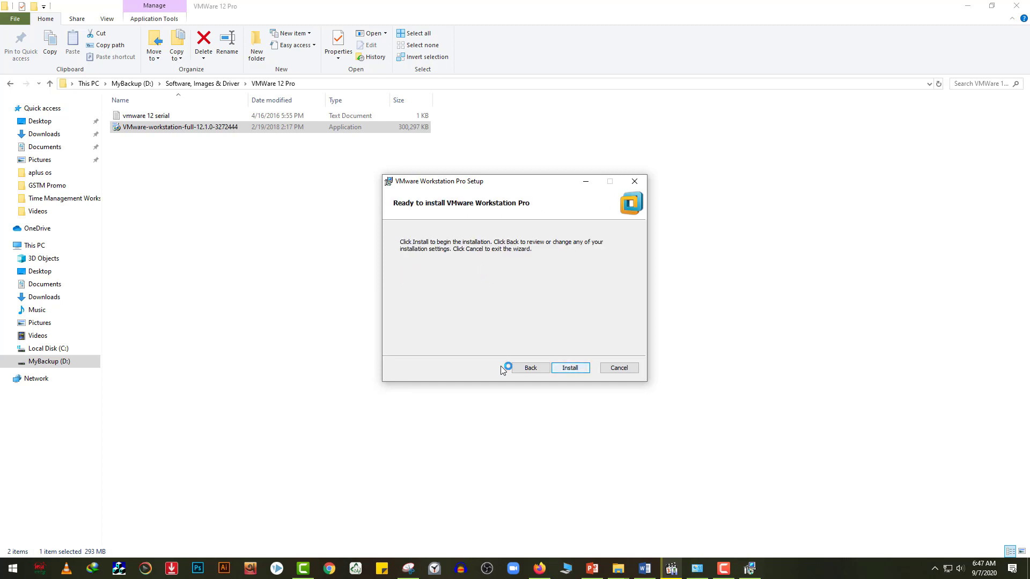
key(Return)
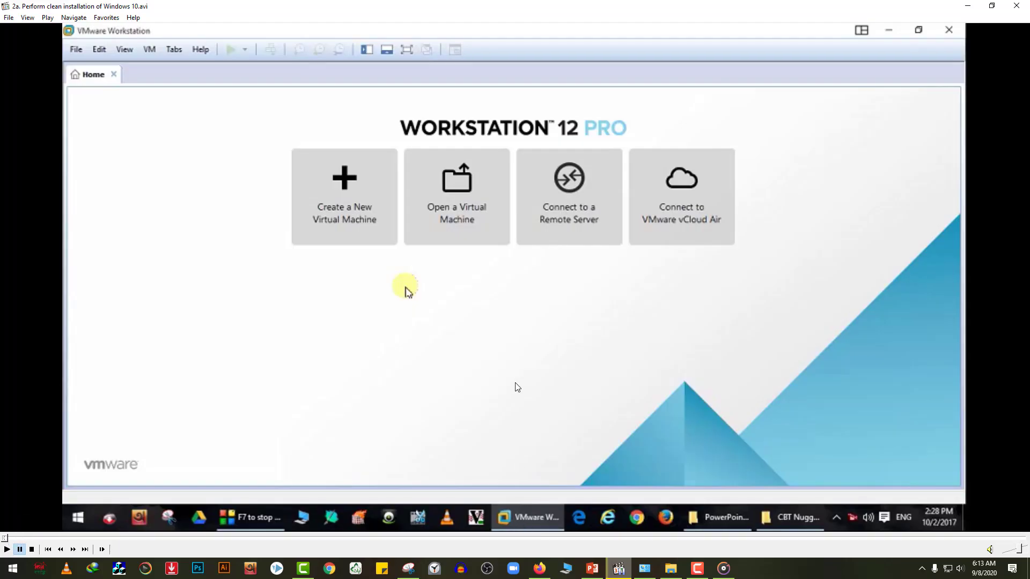
Step: Show the Windows 10 clean installation video in full screen
click(570, 379)
double_click(569, 379)
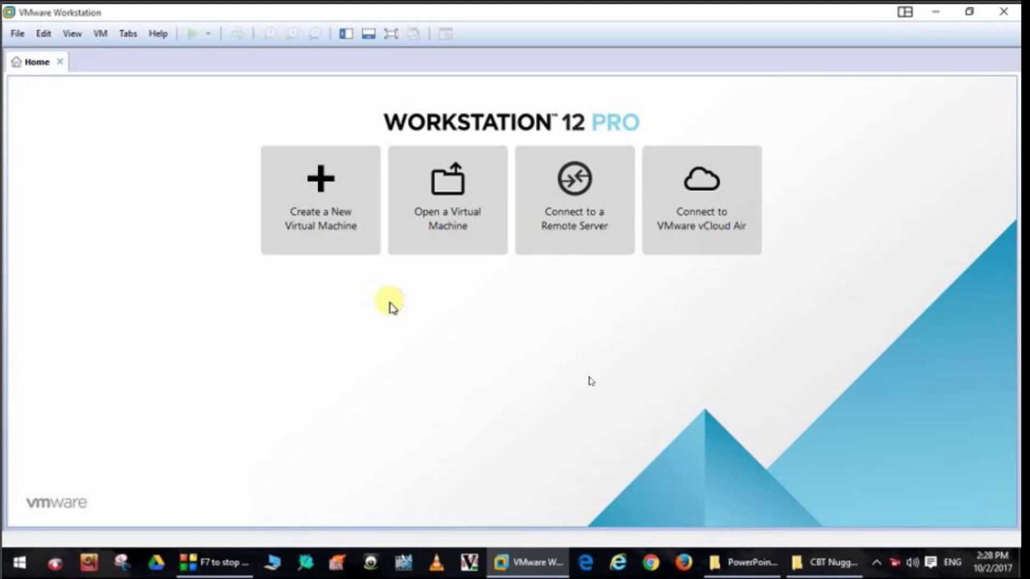
Step: Start a new typical virtual machine with a blank hard disk and Windows 10 x64 as the Microsoft Windows guest version
click(325, 215)
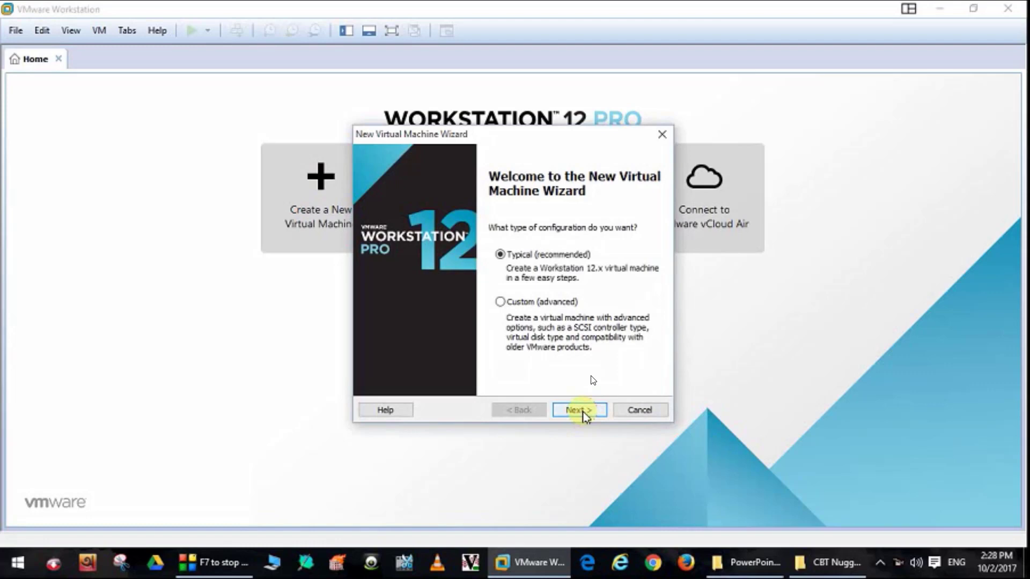
click(583, 412)
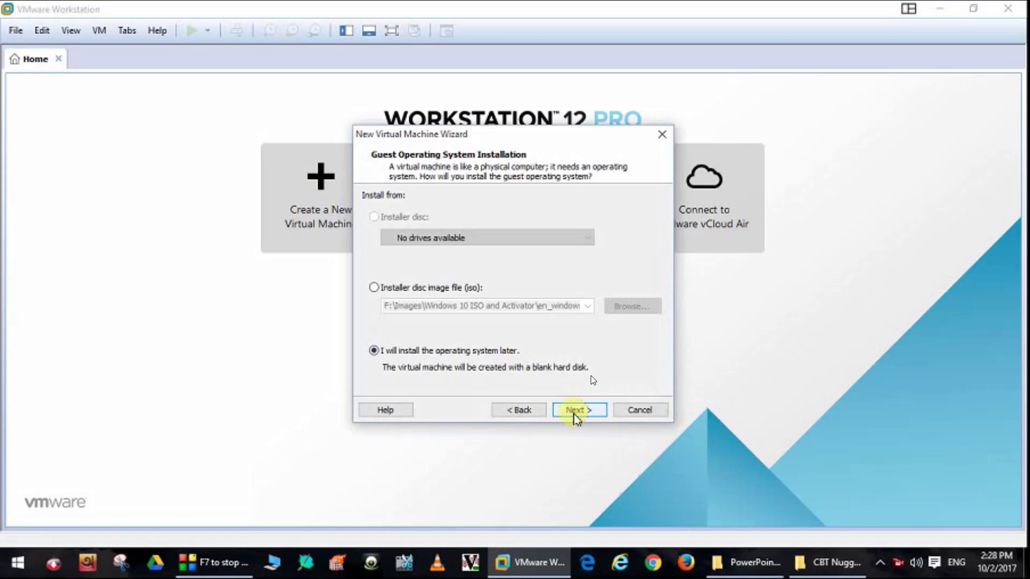
click(575, 411)
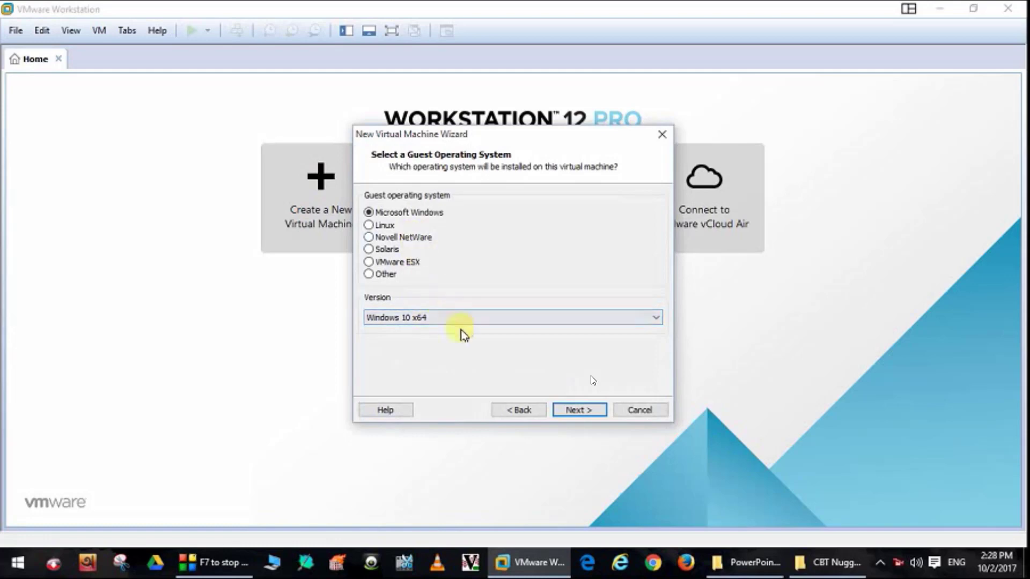
click(585, 413)
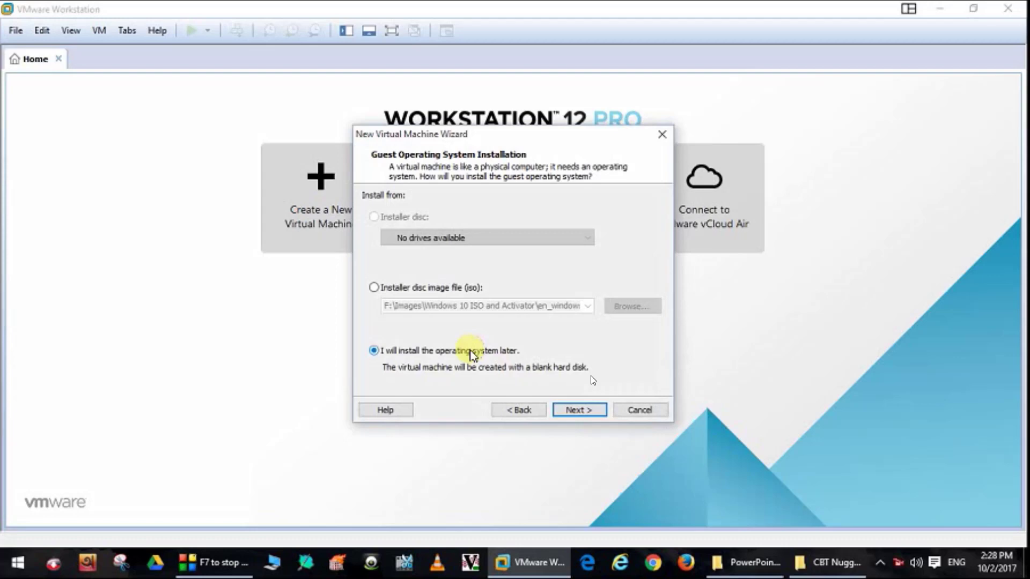
click(573, 411)
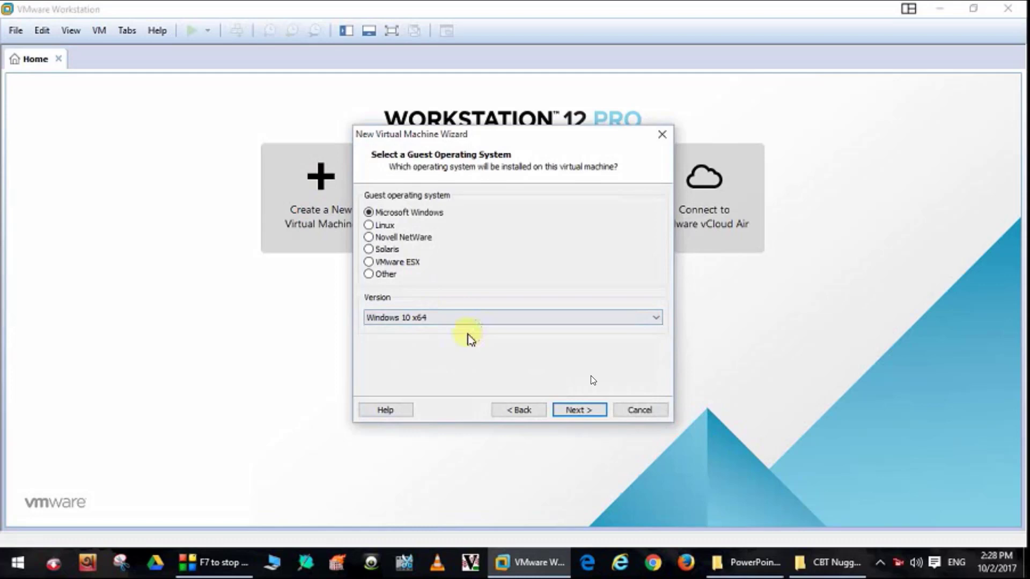
click(583, 412)
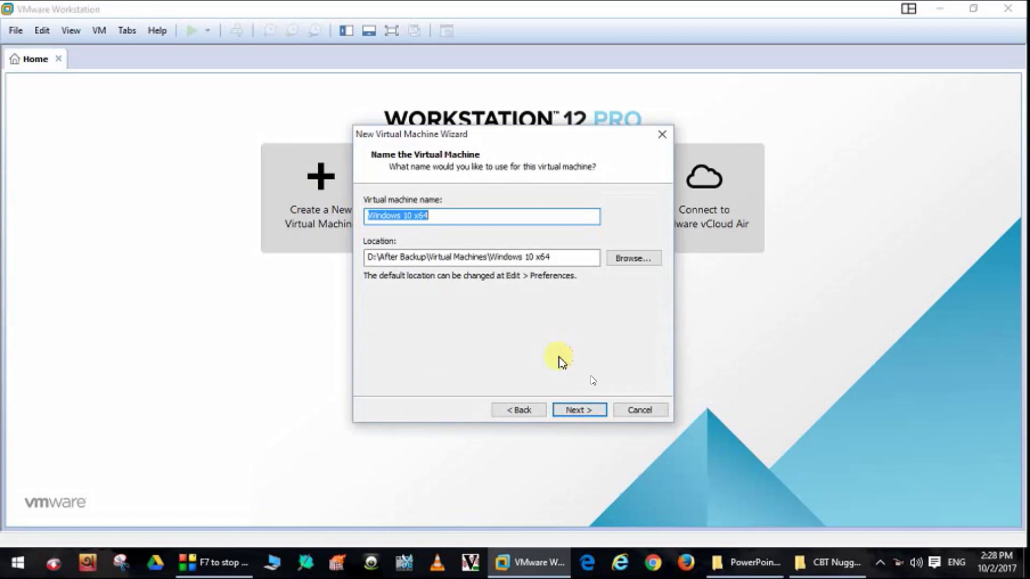
Step: Name the virtual machine PC-01 and store it in a new PC-01 folder under My Virtual Machines on drive D
text(PC-01)
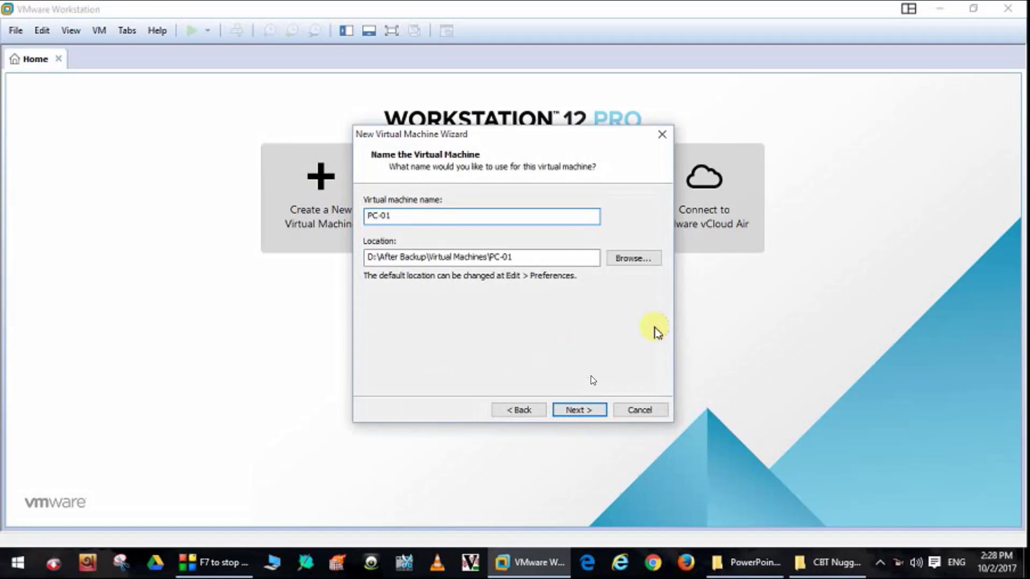
click(638, 259)
drag(615, 267, 603, 326)
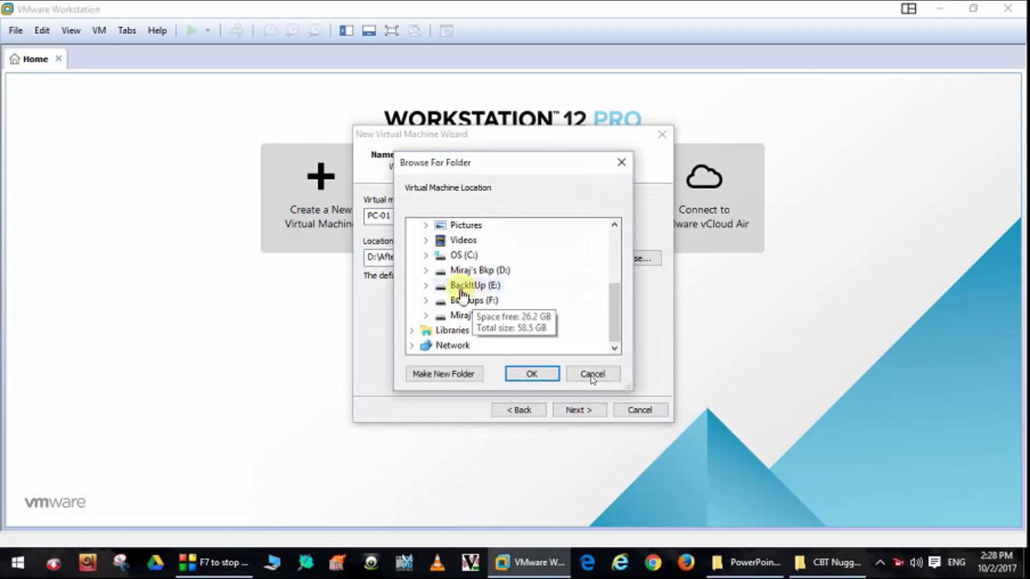
click(425, 285)
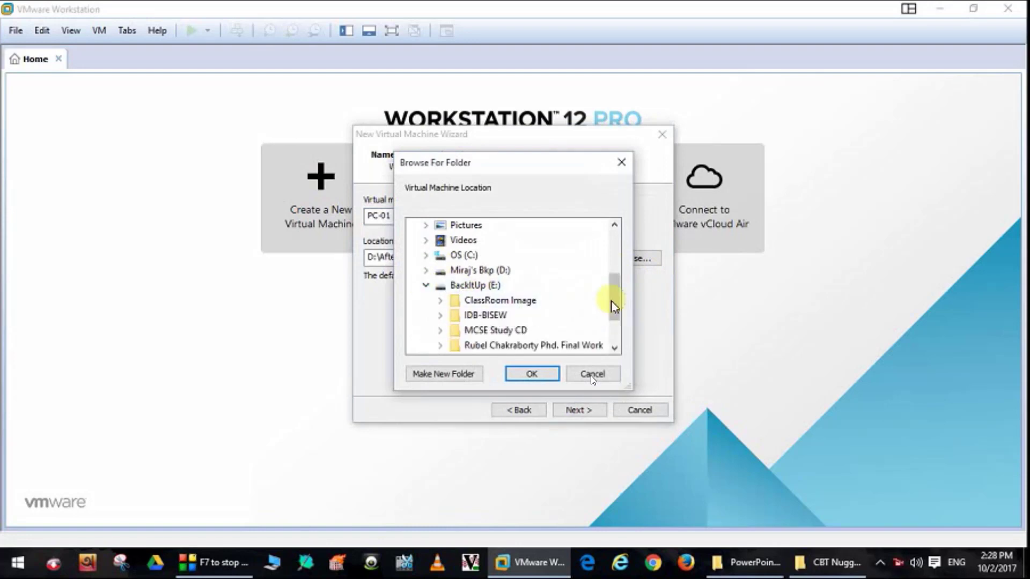
drag(611, 298, 615, 321)
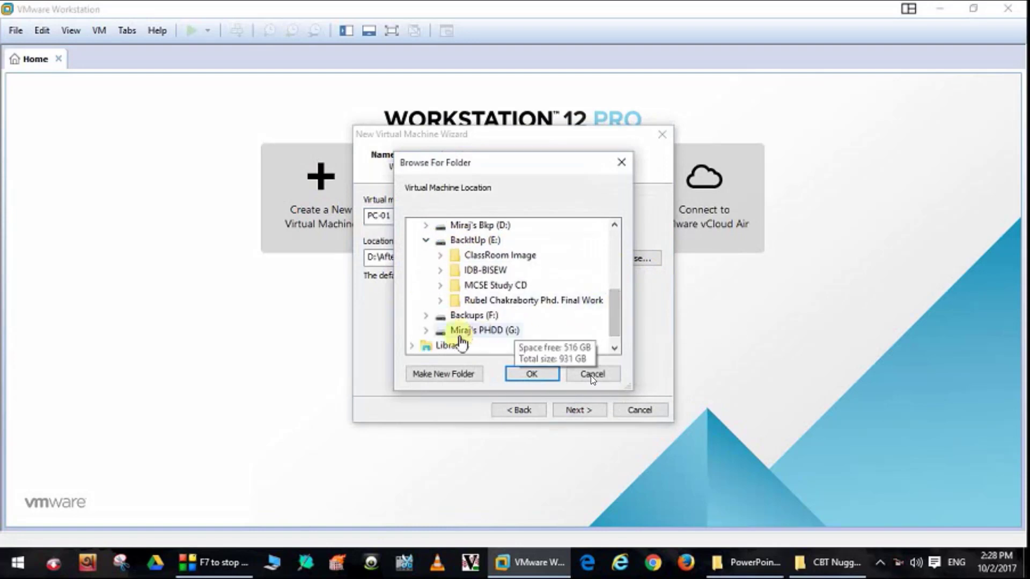
click(426, 319)
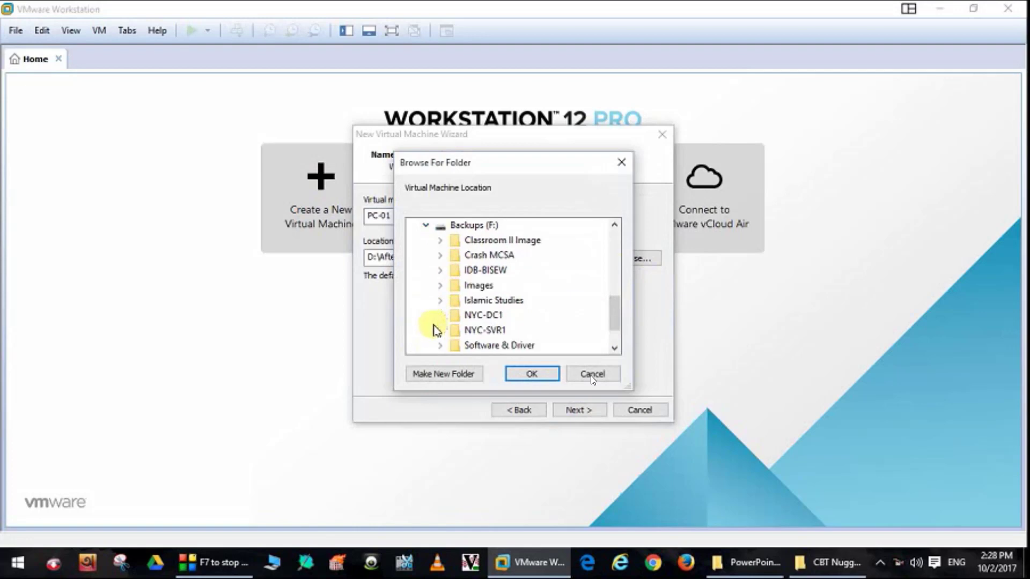
drag(613, 313, 586, 280)
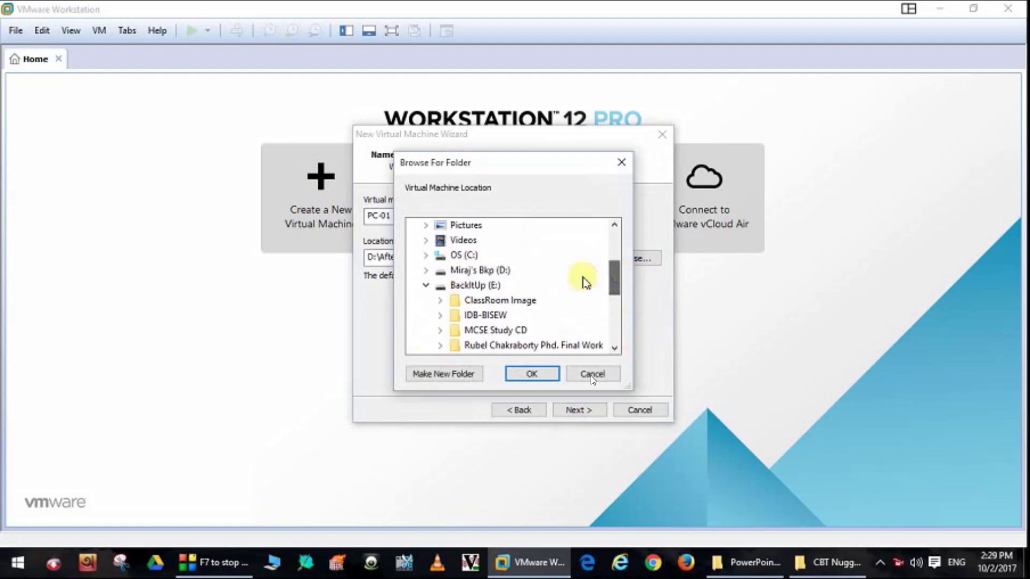
click(483, 269)
click(514, 316)
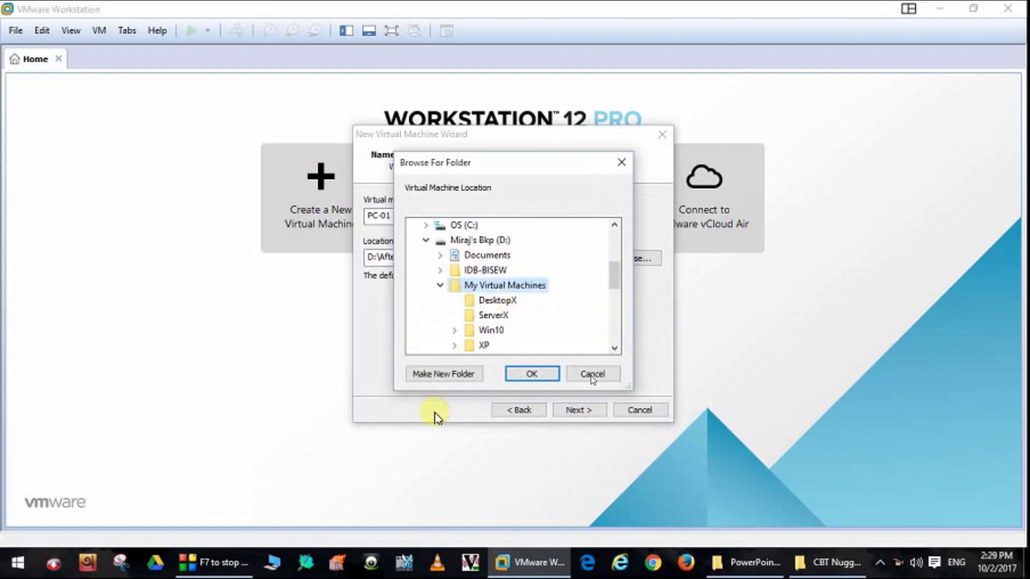
click(444, 376)
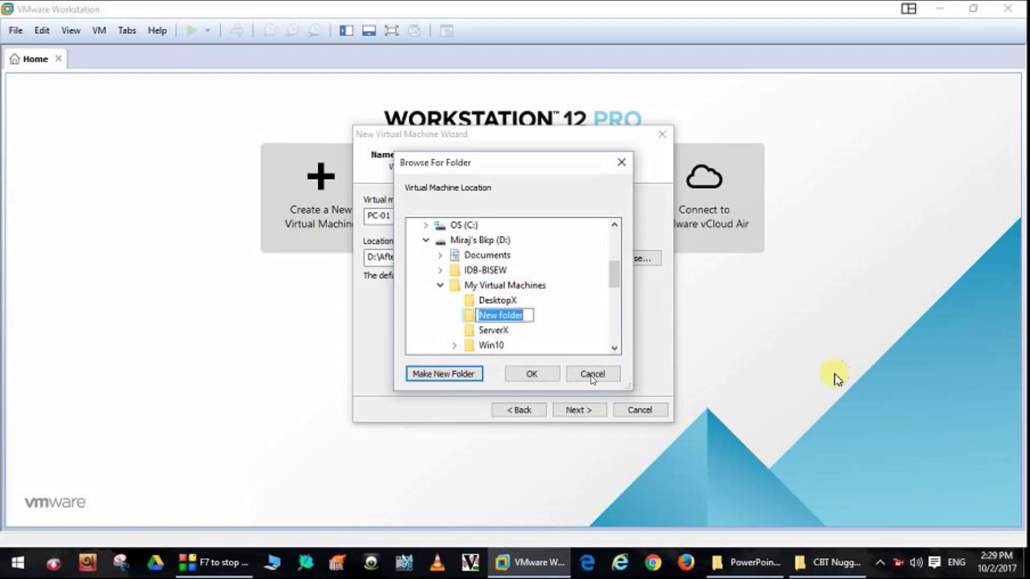
text(PC-01)
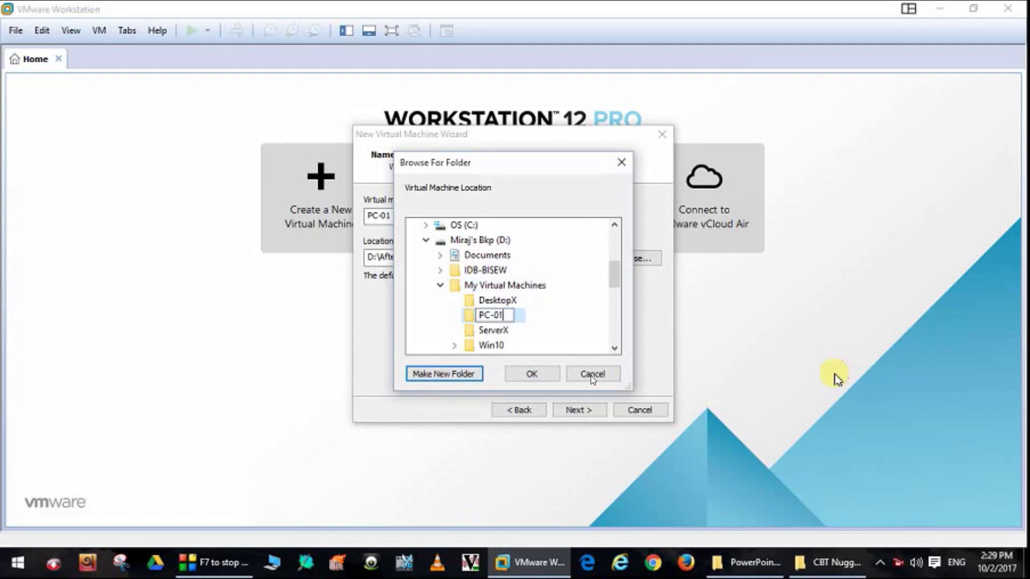
click(551, 374)
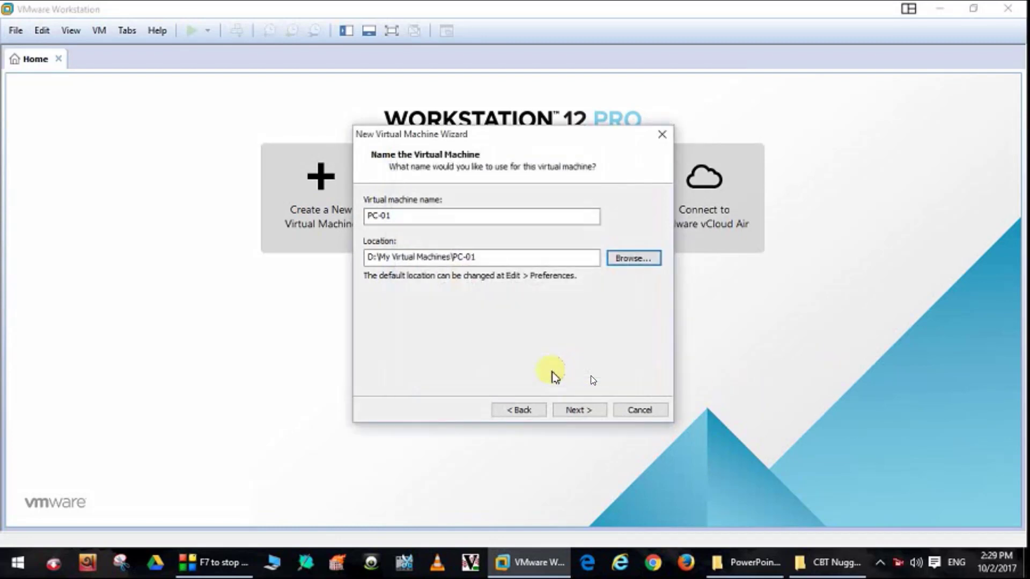
Step: Accept the name and location, and keep a 60 GB maximum disk size split into multiple files
click(589, 410)
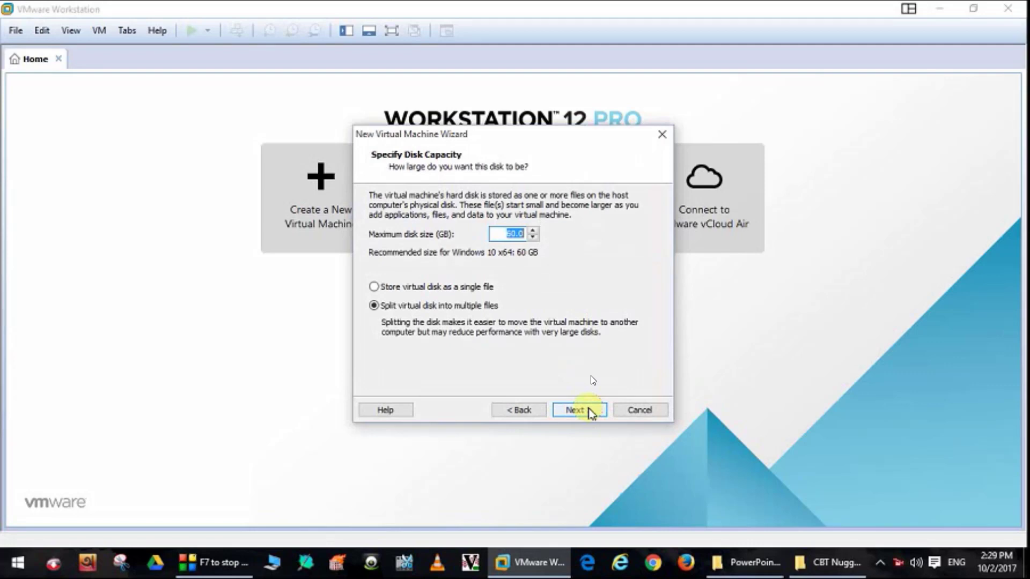
click(590, 413)
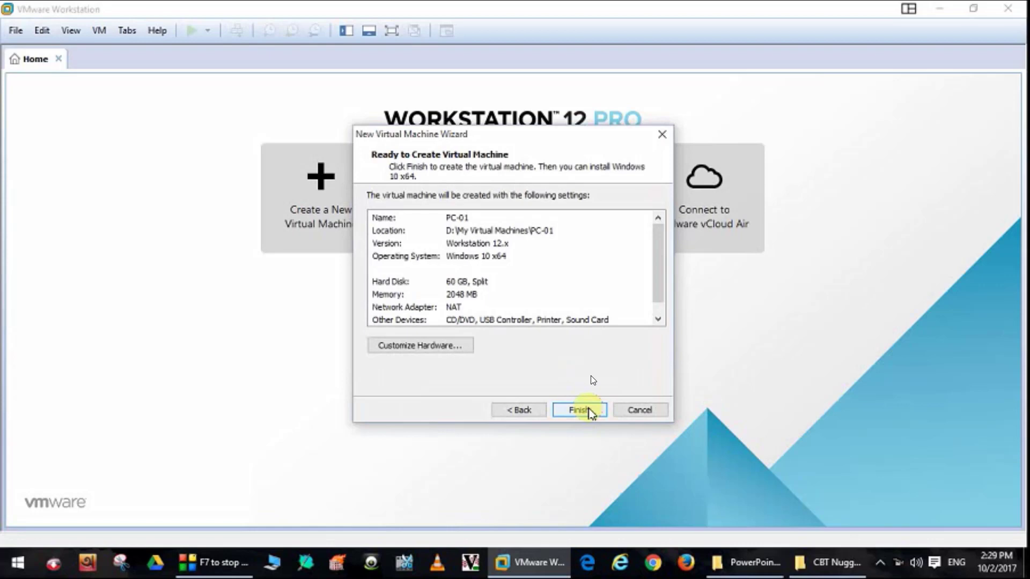
Step: Complete the new virtual machine wizard for PC-01, keeping its D:\My Virtual Machines\PC-01 location and 60 GB split disk
click(579, 410)
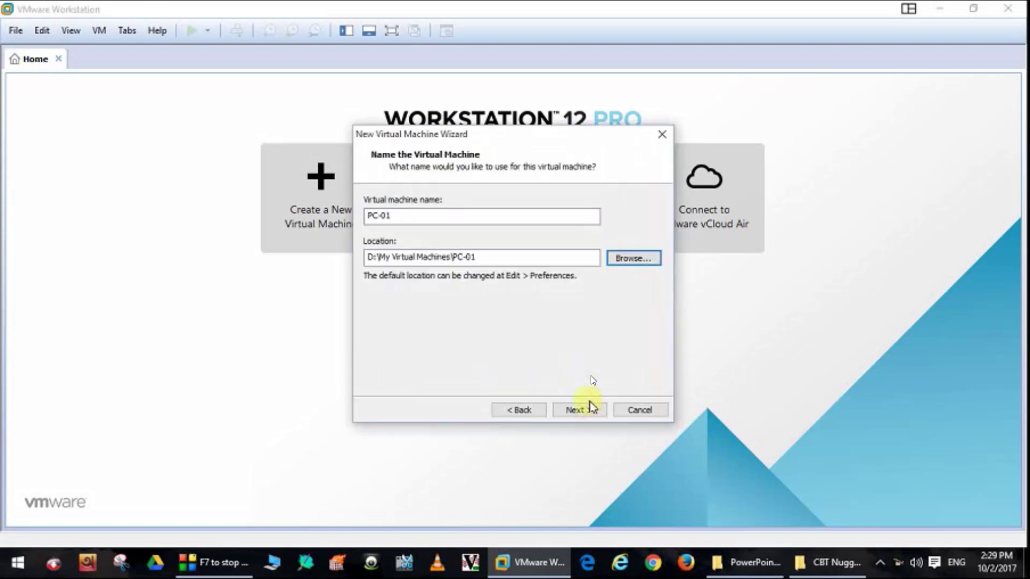
click(575, 409)
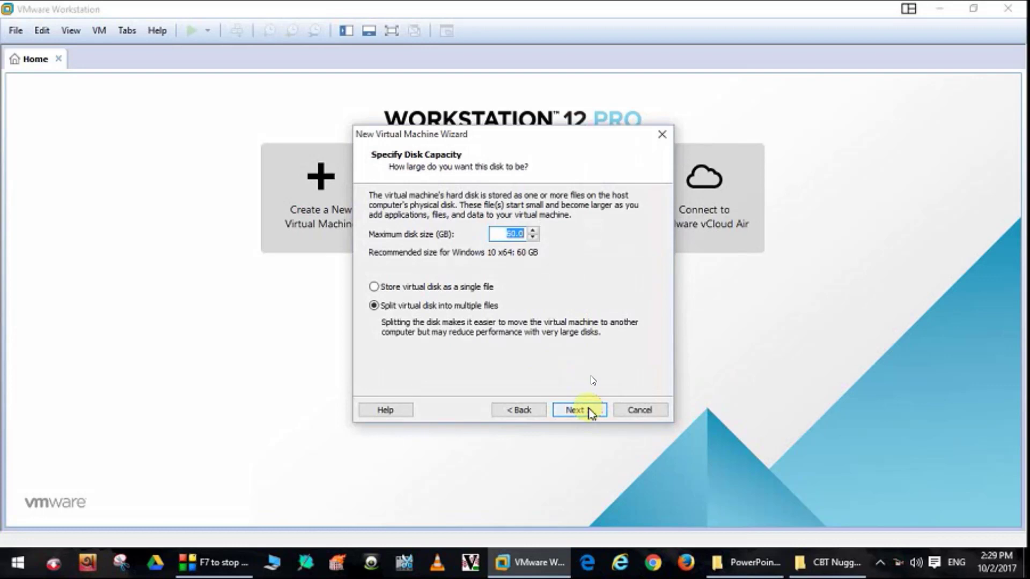
click(589, 411)
click(589, 411)
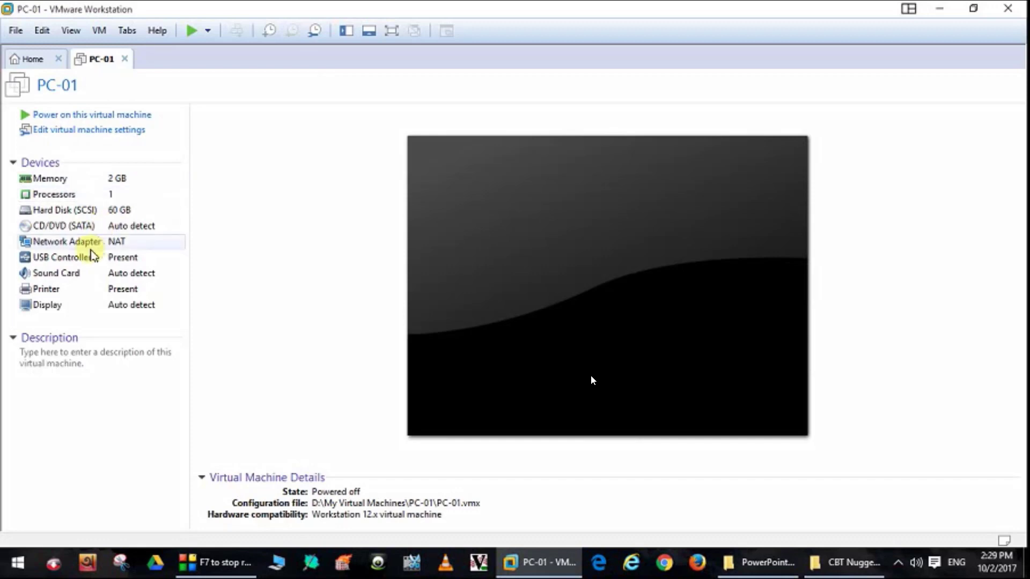
Step: Set PC-01's CD/DVD drive to use the en_windows_10_enterprise_x64 ISO image from the Windows 10 ISO folder on drive F
click(92, 230)
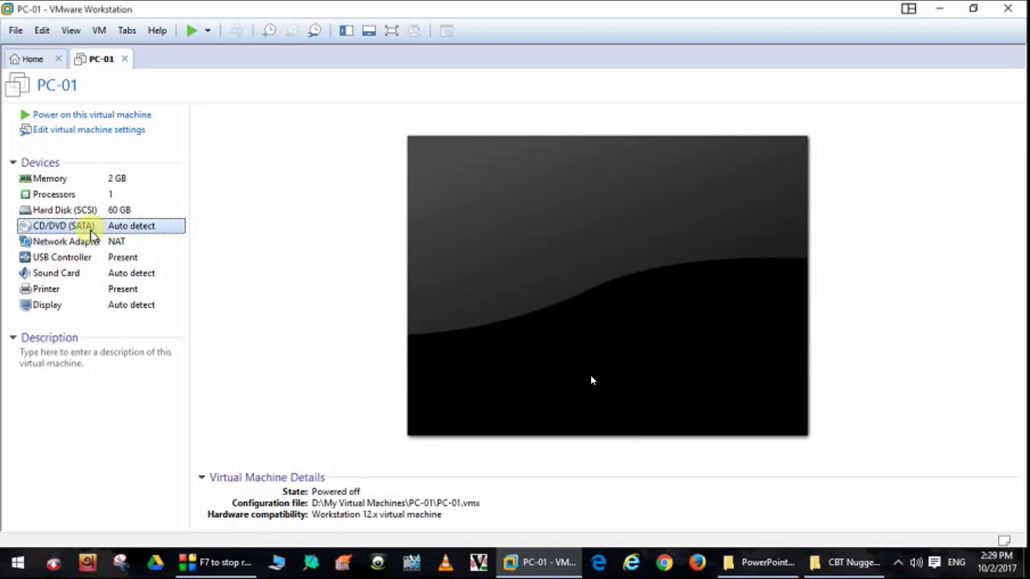
double_click(92, 231)
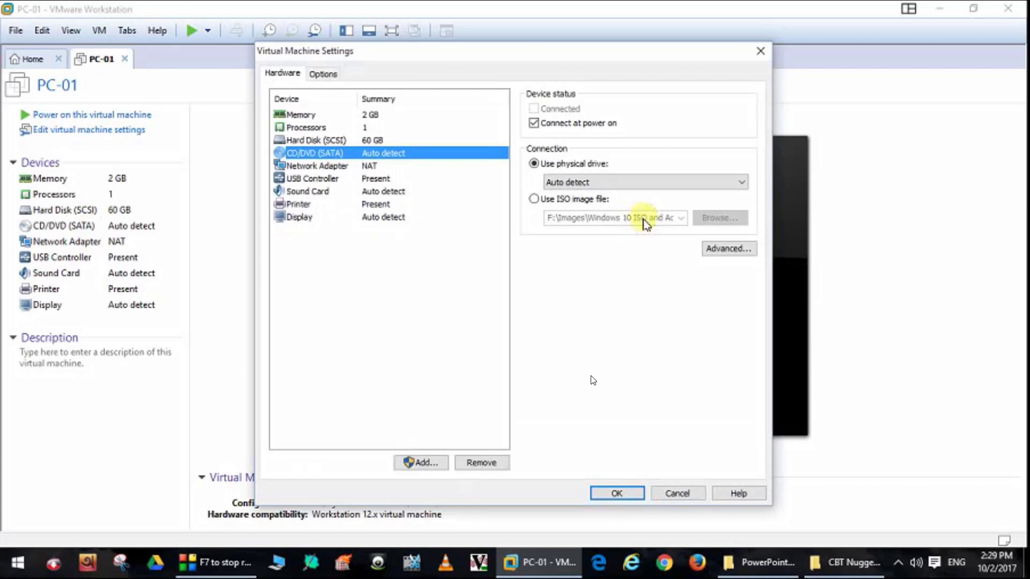
click(566, 200)
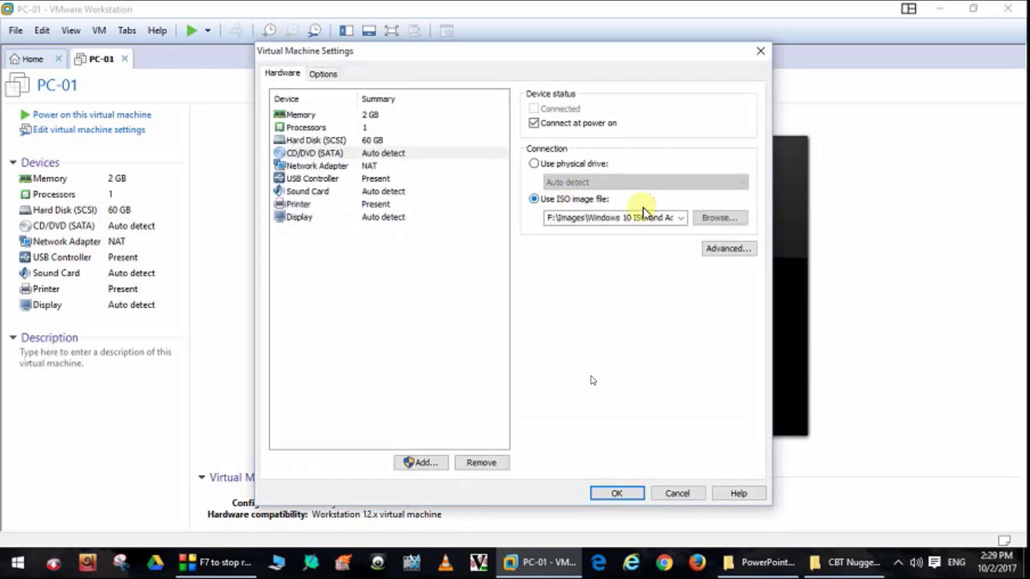
click(710, 220)
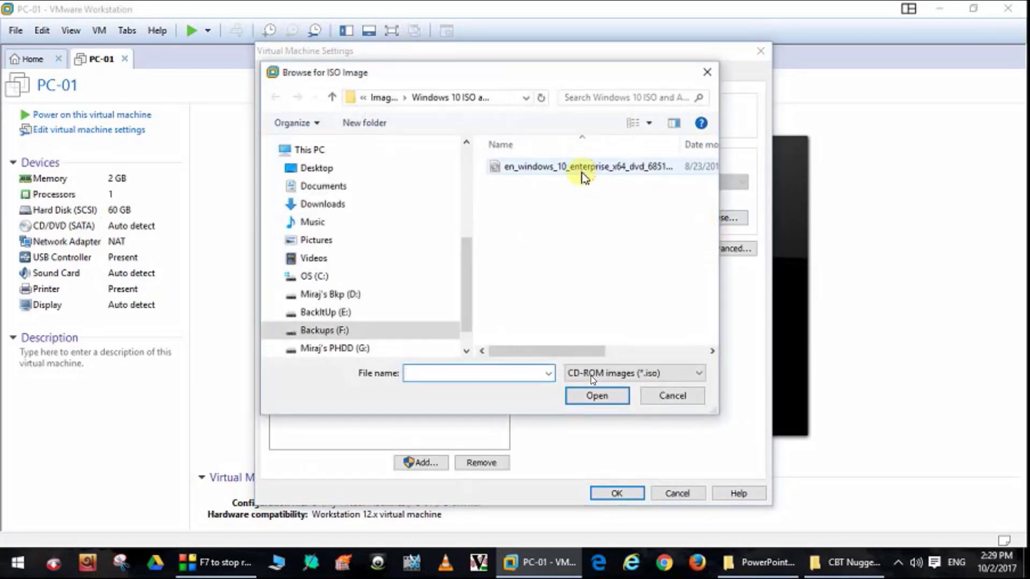
click(584, 172)
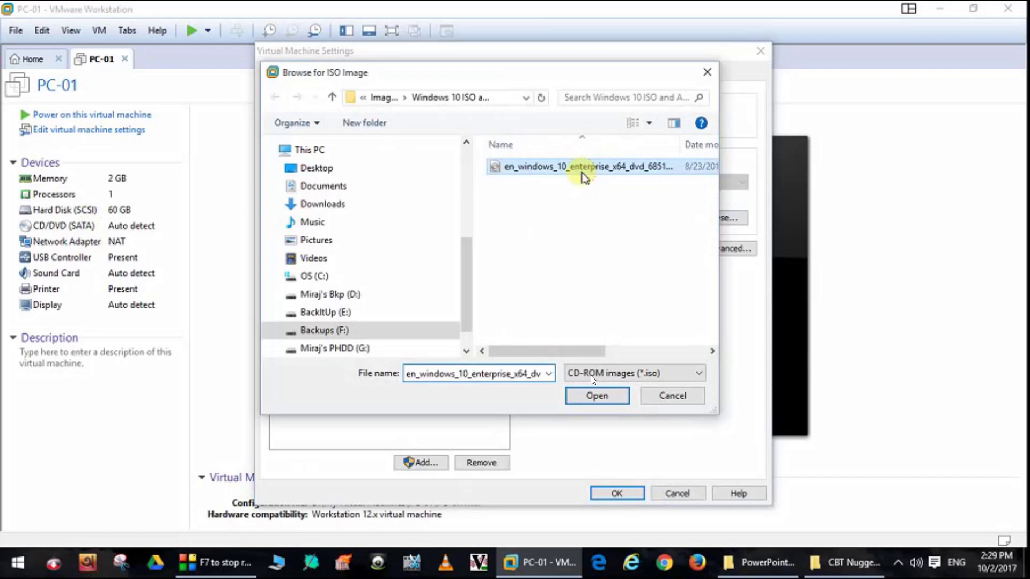
click(597, 395)
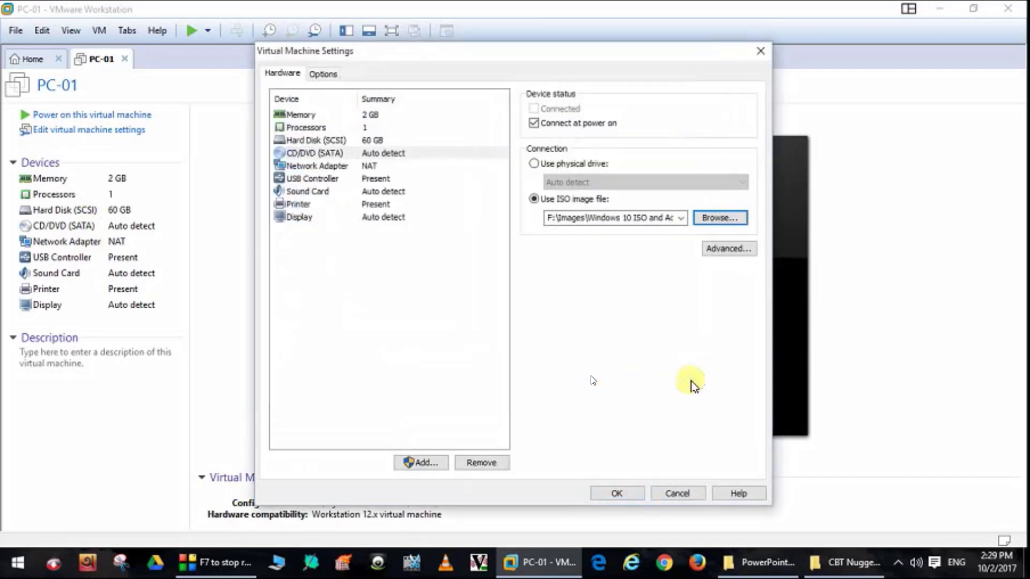
click(616, 493)
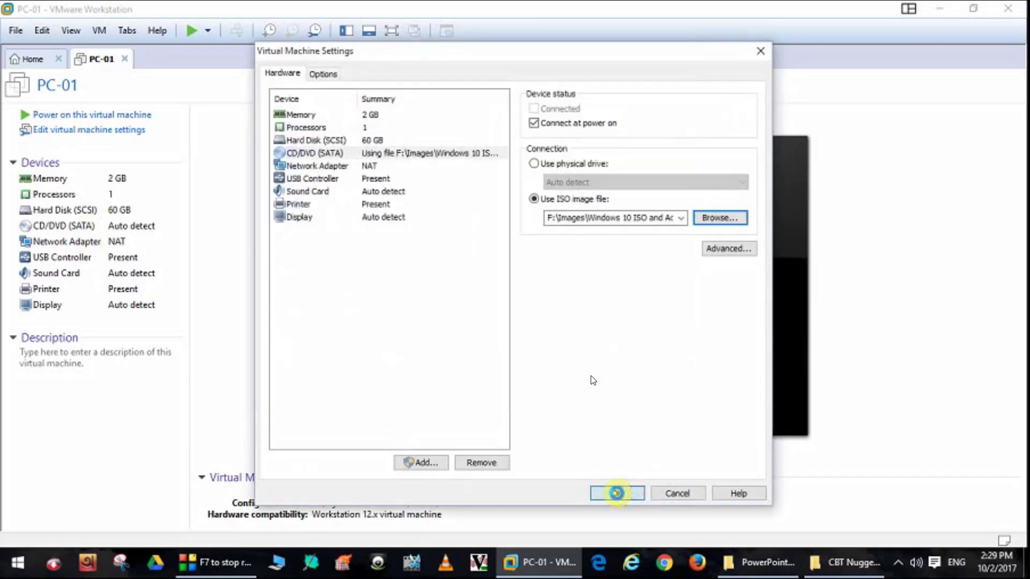
Step: Power on PC-01 in full screen and start the Windows installation with English (United States) and the US keyboard
click(117, 117)
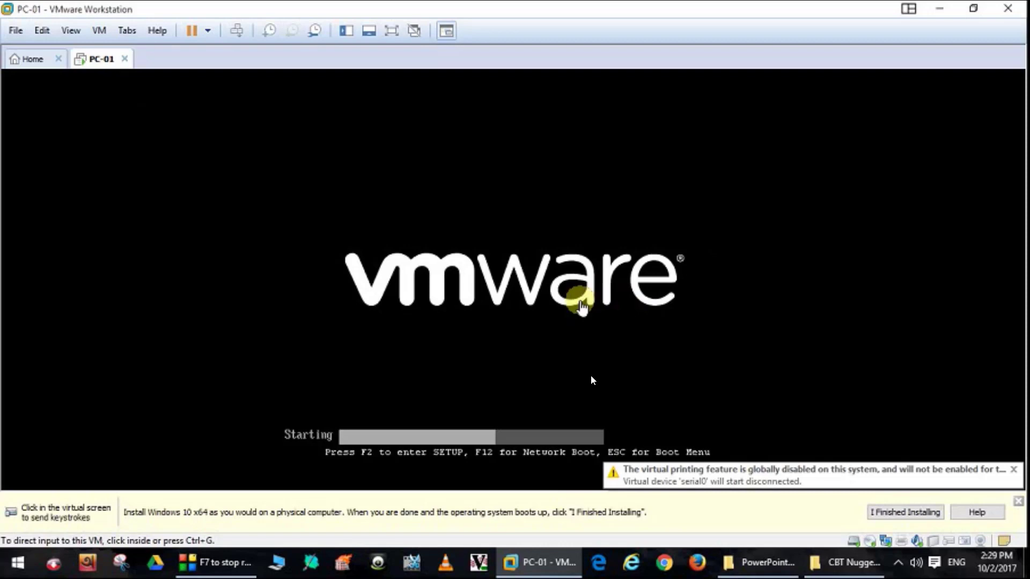
click(582, 306)
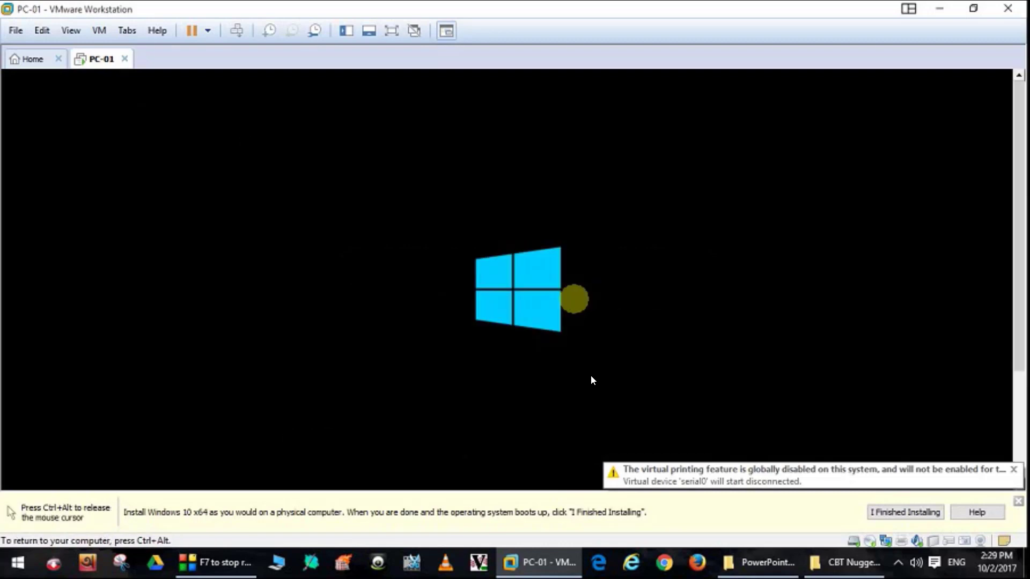
key(ctrl+alt+Return)
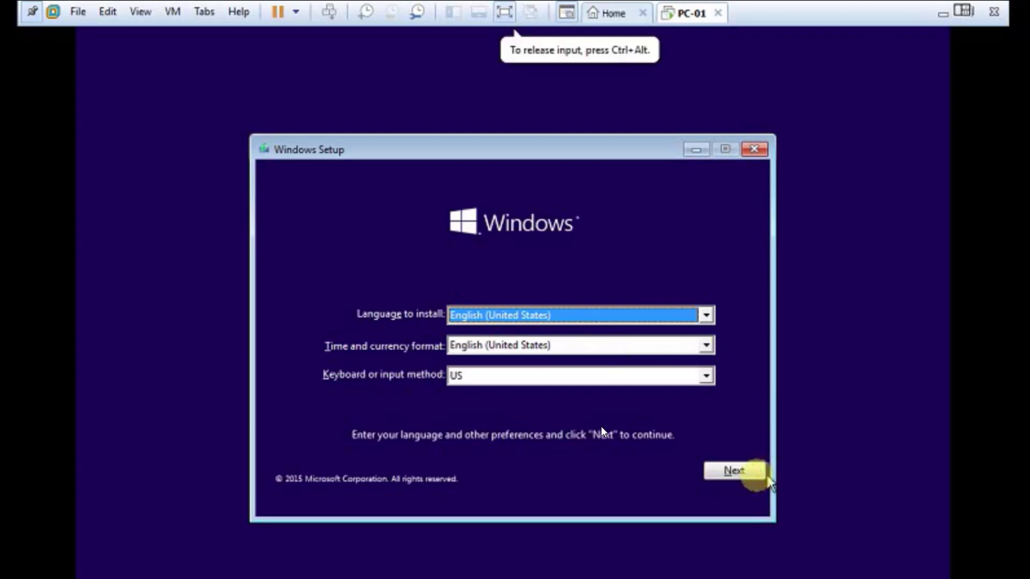
click(746, 474)
click(537, 335)
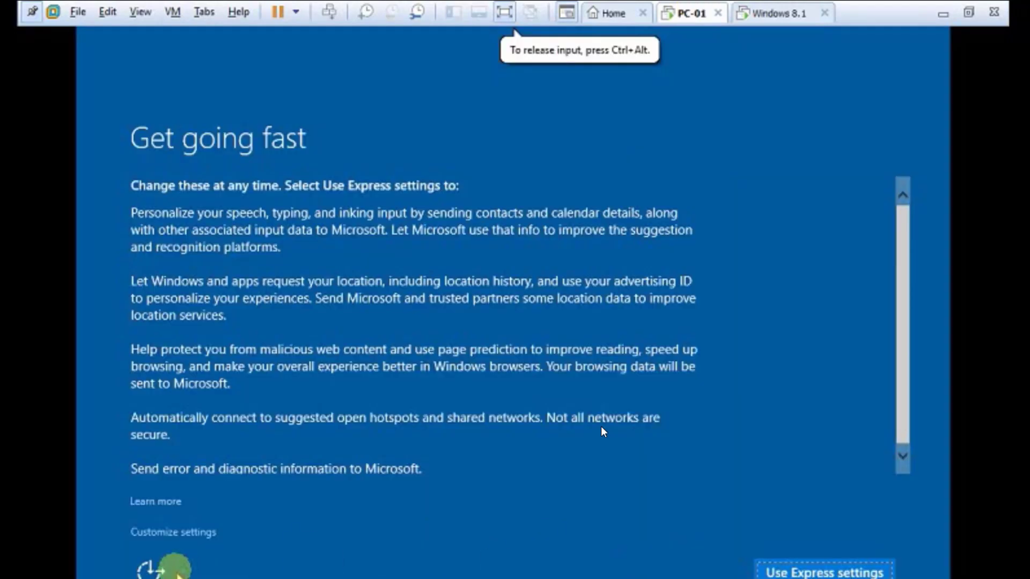
Step: Customize the Windows settings, turning off the personalization and location options and automatic connection to open hotspots and contacts' shared networks
click(173, 532)
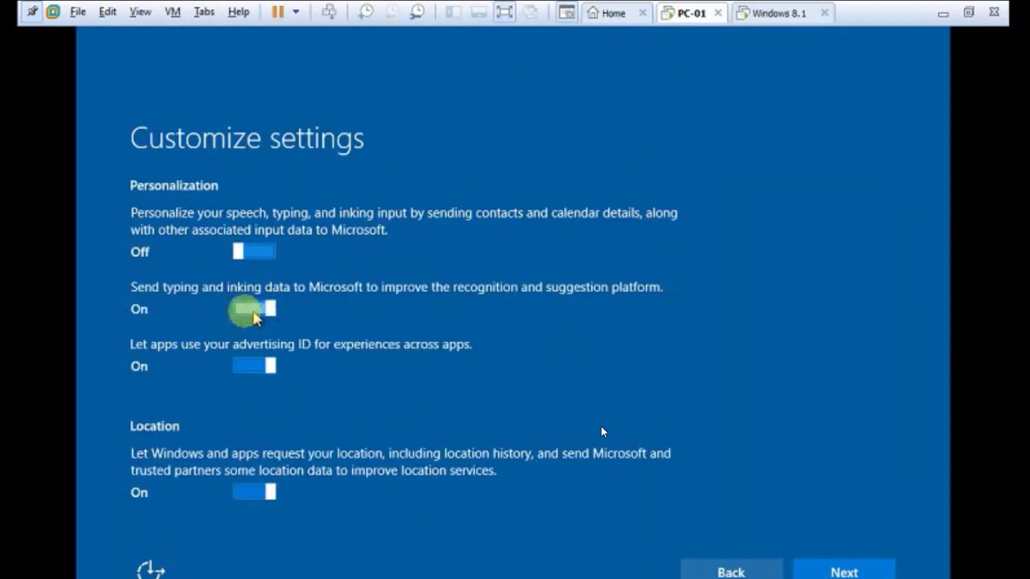
click(250, 310)
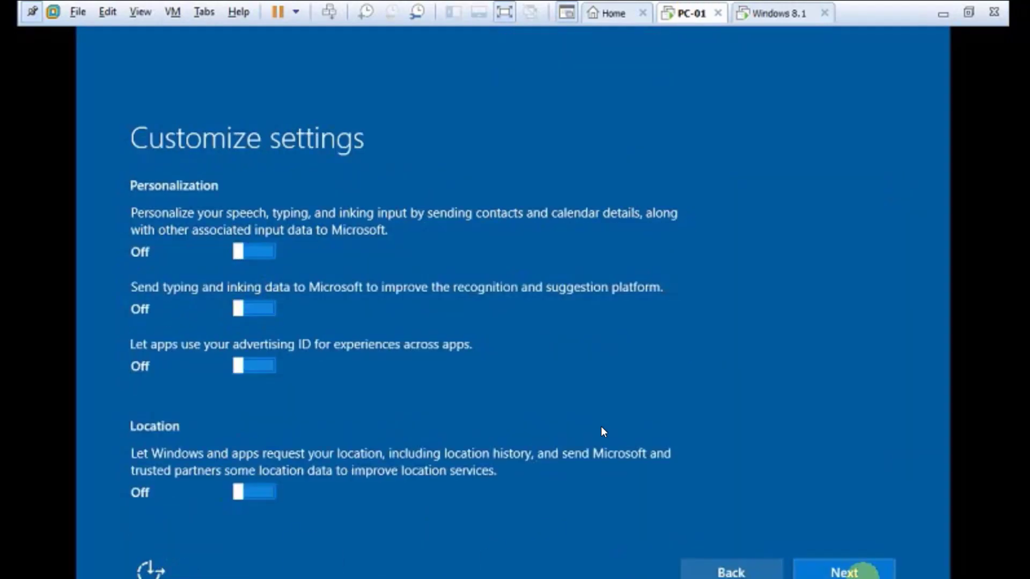
click(861, 572)
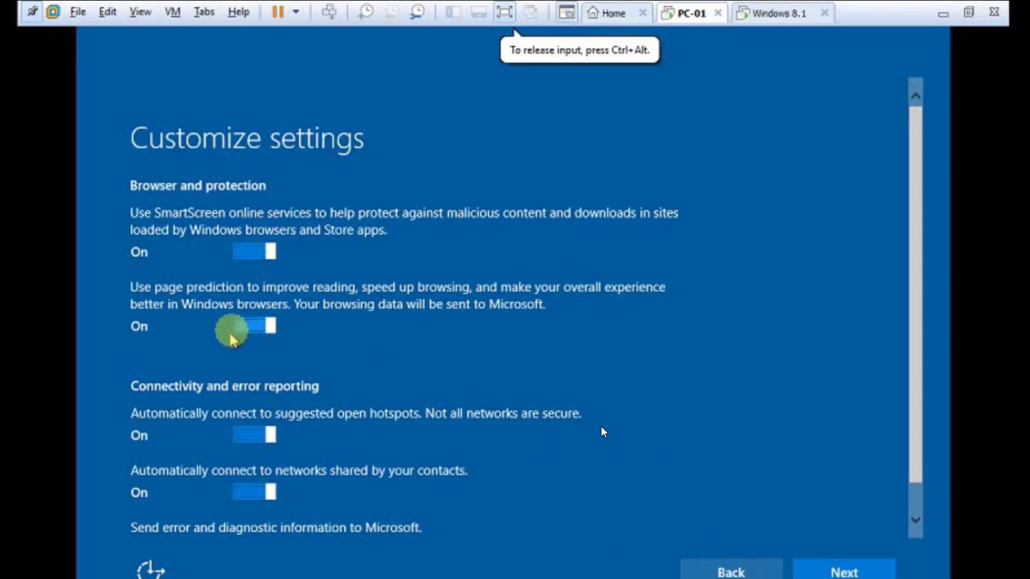
click(254, 435)
click(260, 489)
scroll(259, 498, down, 1)
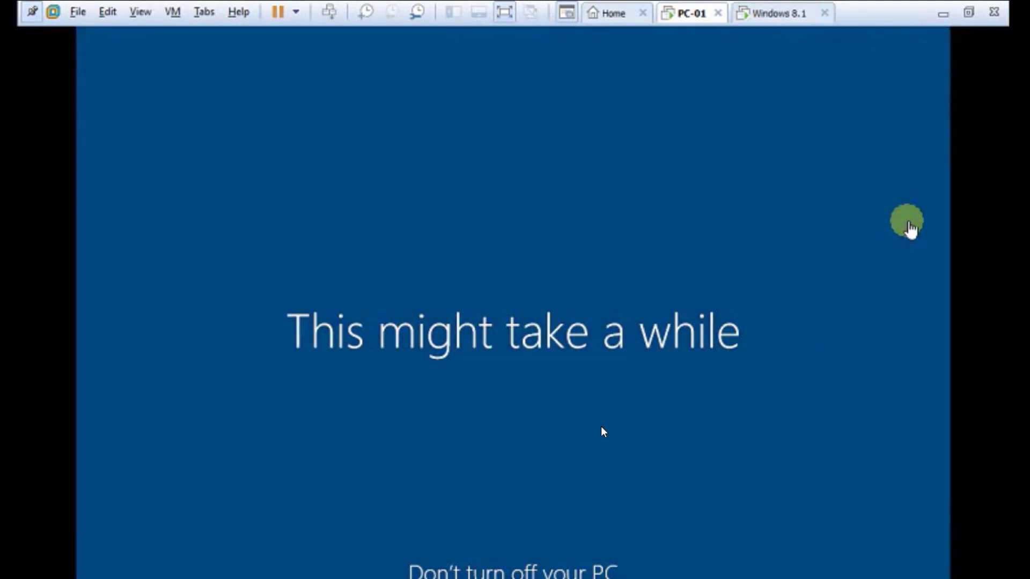
Step: Choose to join a local Active Directory domain as the way to connect Windows to the organization
click(260, 284)
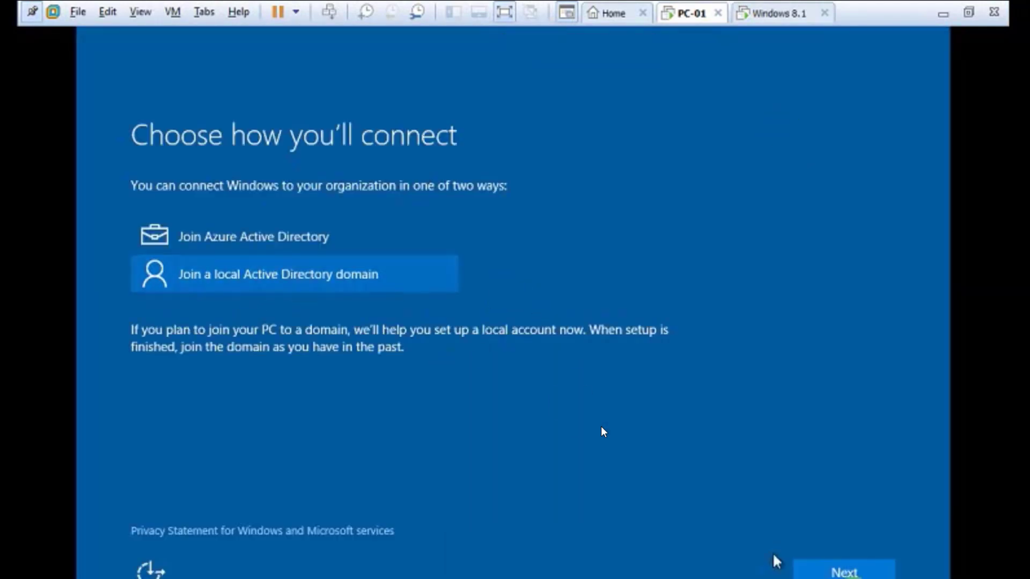